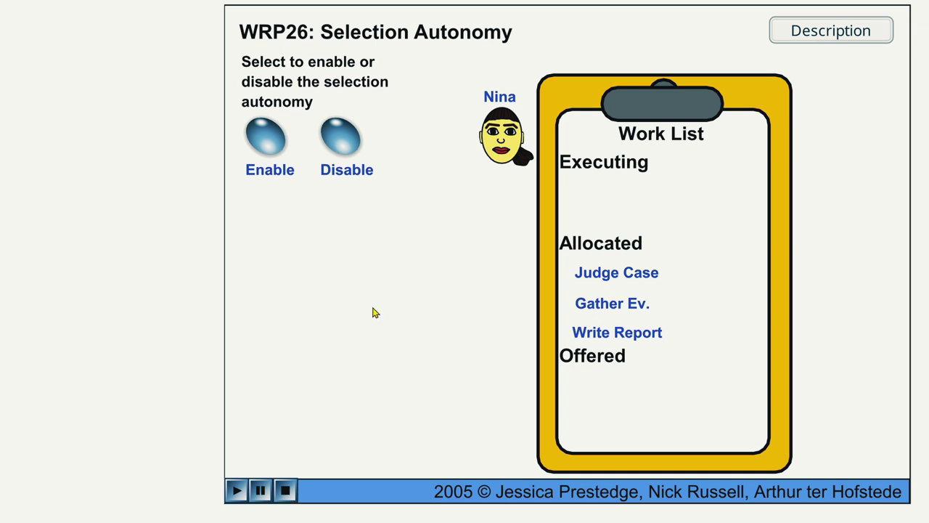
- Run the animation with selection autonomy off (Judge Case forced), then on, executing Gather Ev. instead
click(342, 150)
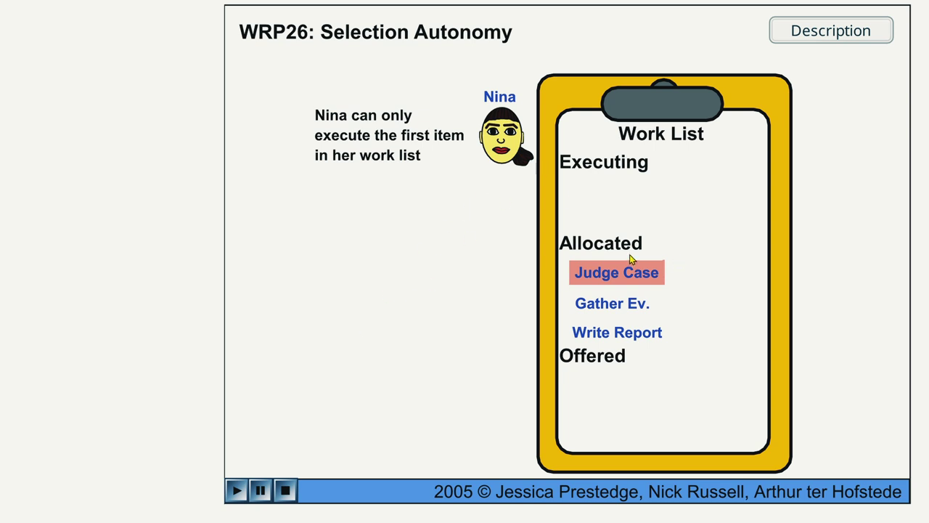
click(631, 274)
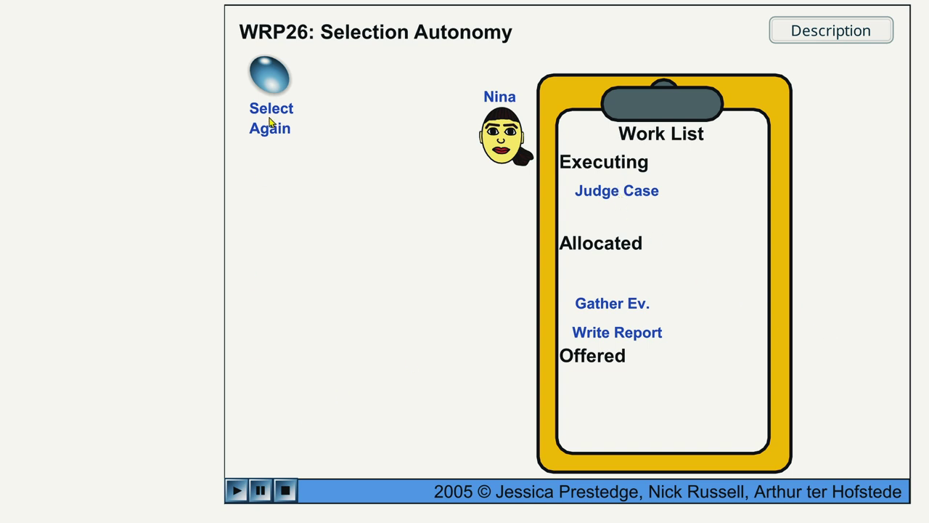
click(271, 94)
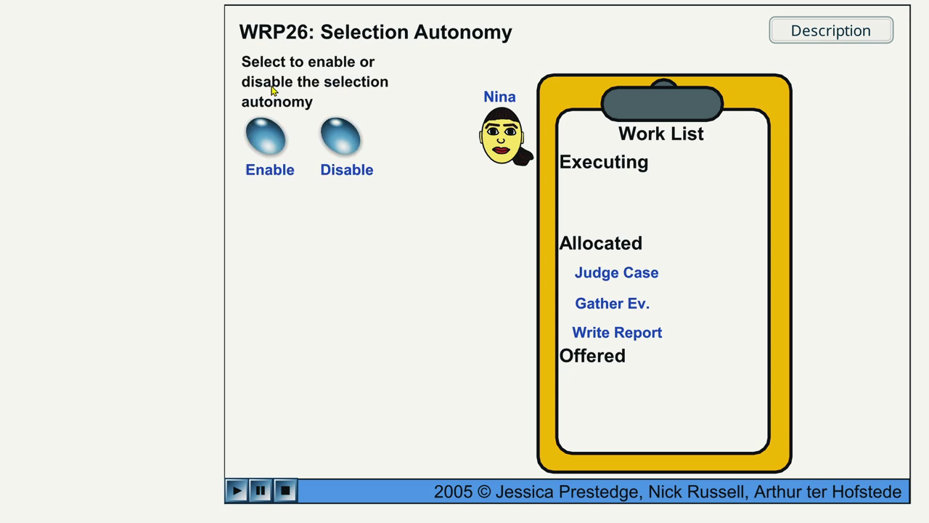
click(258, 133)
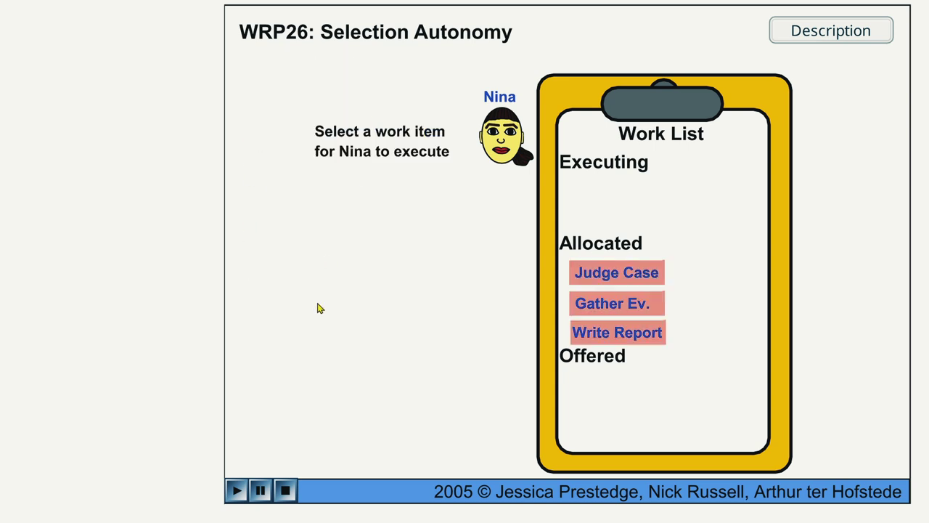
click(586, 305)
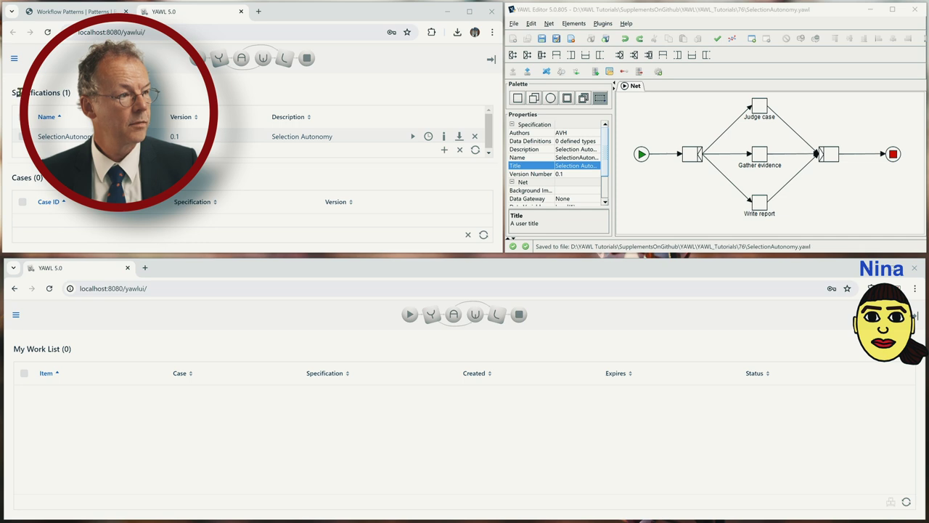
- Launch case 3 of SelectionAutonomy and refresh the work list to show its three allocated items
click(412, 137)
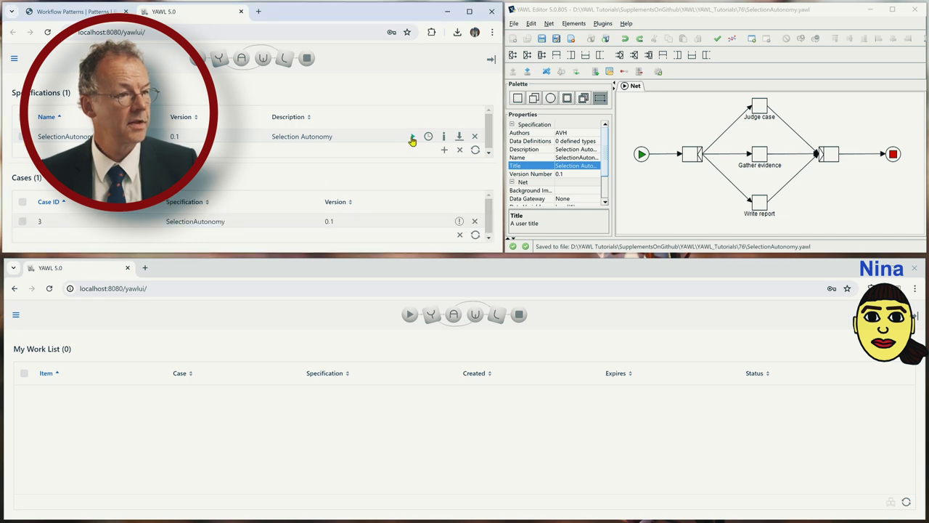
click(14, 61)
click(22, 71)
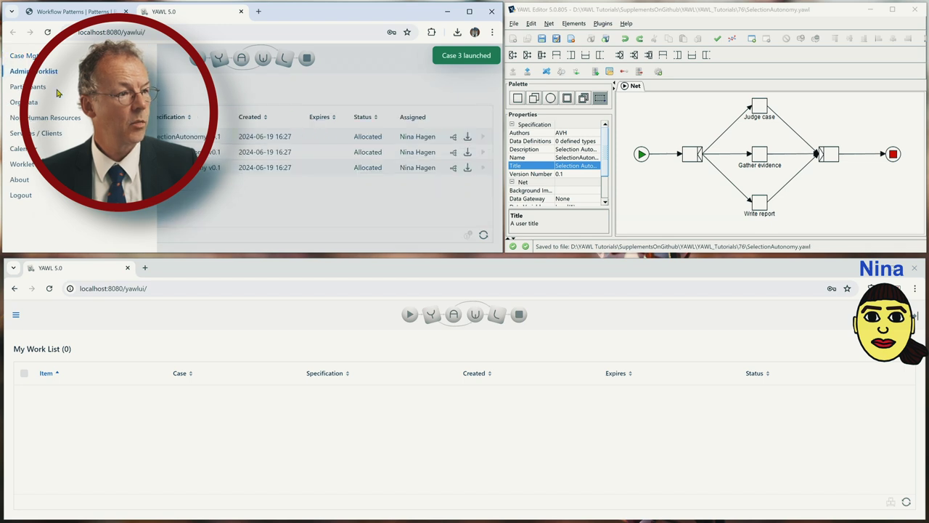
click(302, 206)
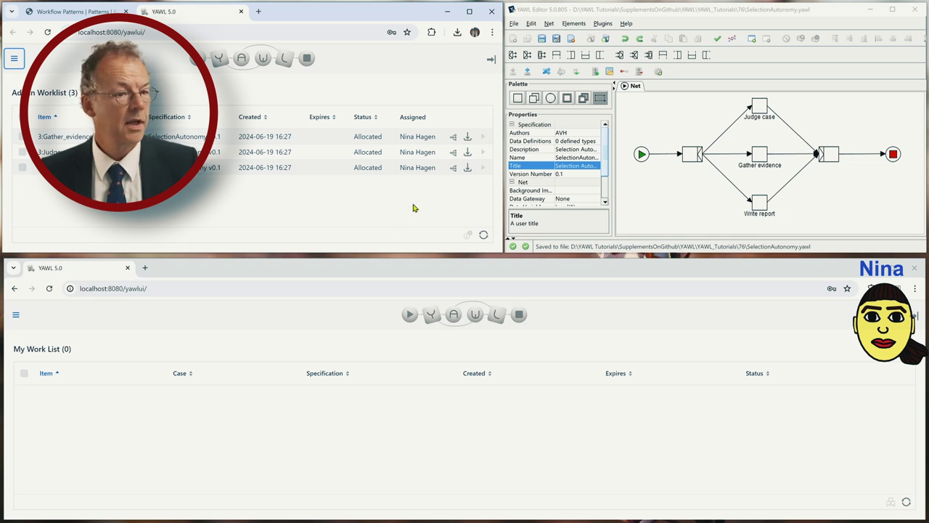
click(905, 504)
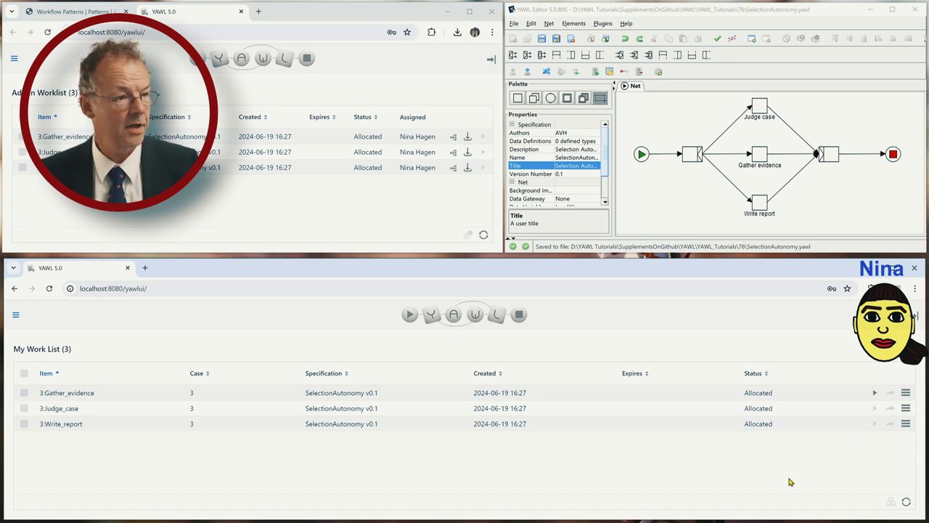
- Review the participant's privileges on the Participants page, cancelling the editor without changes
click(14, 60)
click(17, 88)
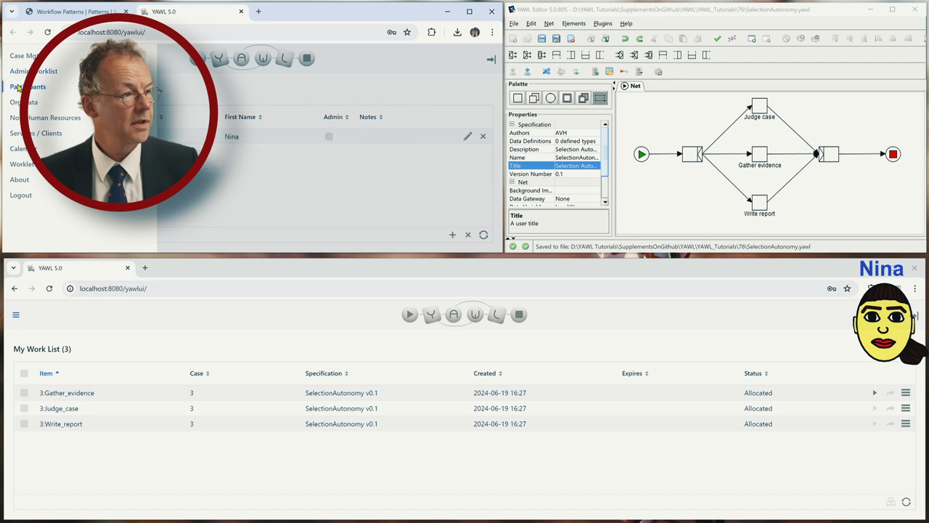
click(300, 174)
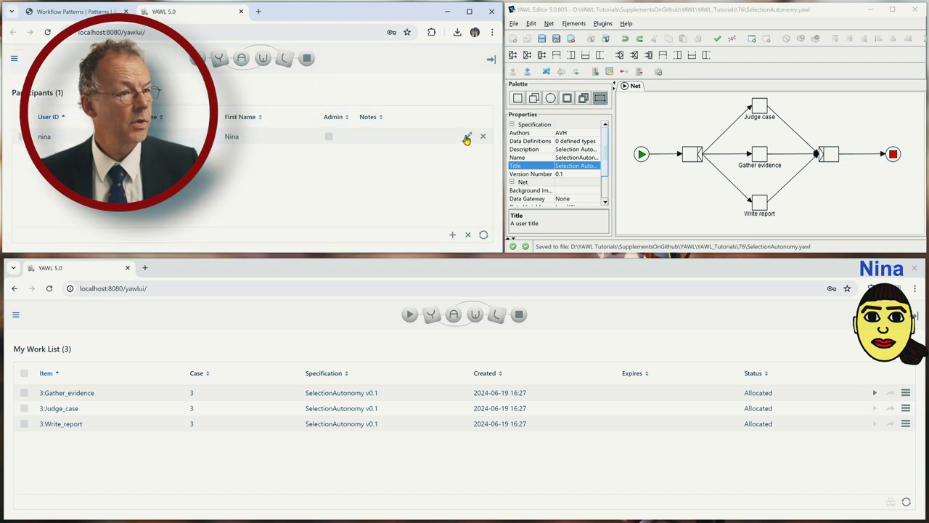
click(466, 137)
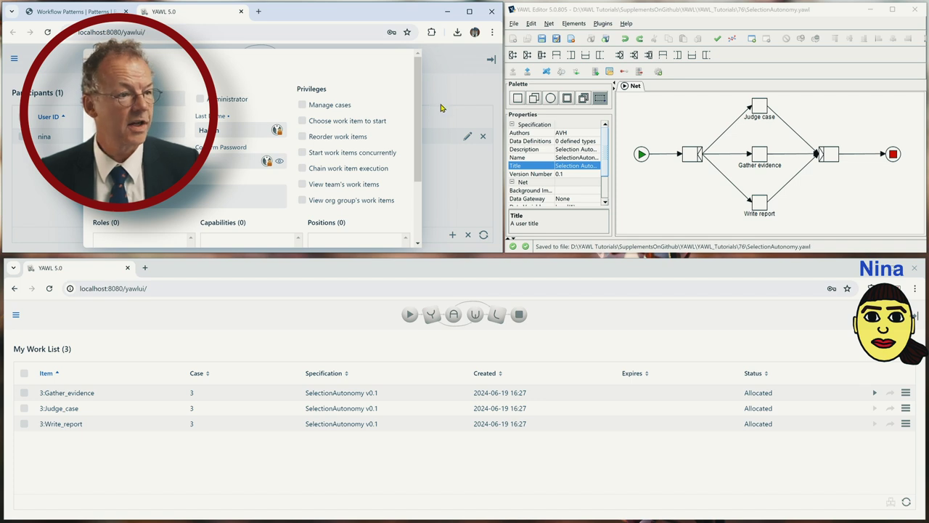
scroll(424, 167, down, 3)
click(345, 241)
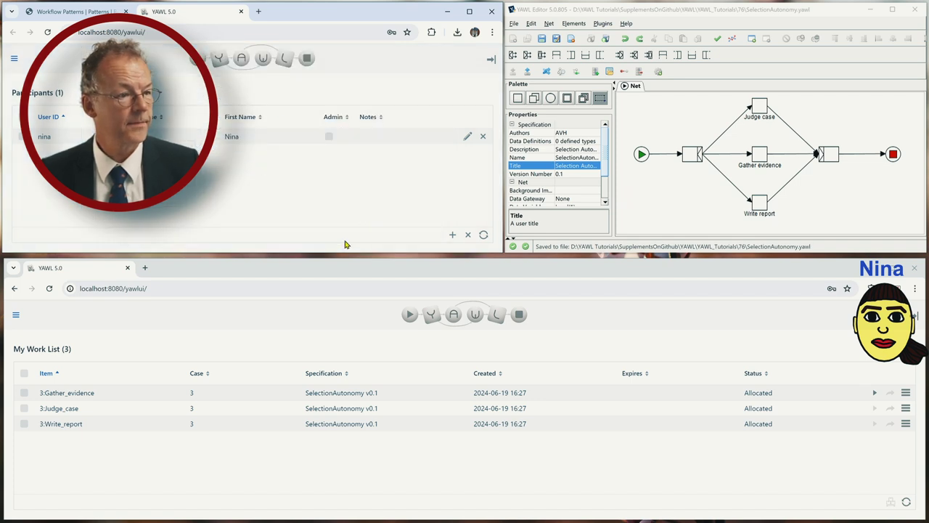
- From the admin worklist, start and complete case 3's Gather_evidence work item
click(13, 57)
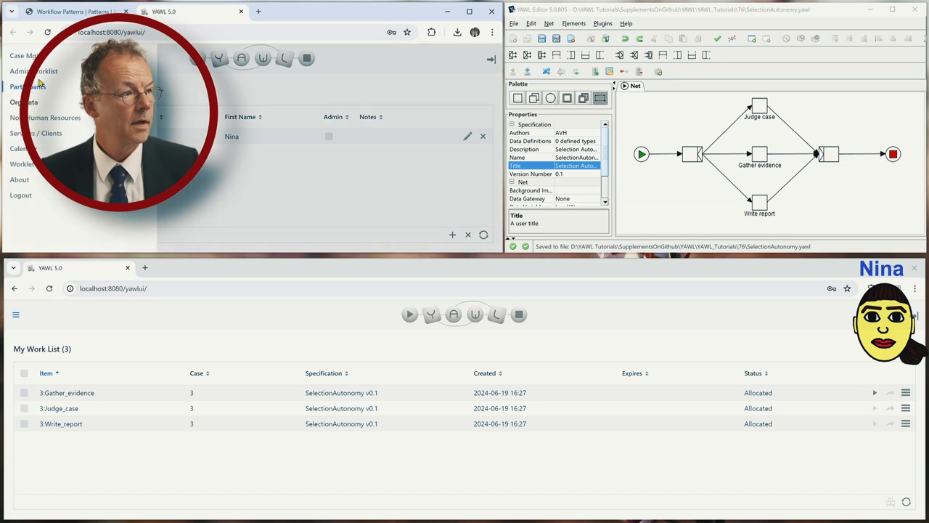
click(38, 71)
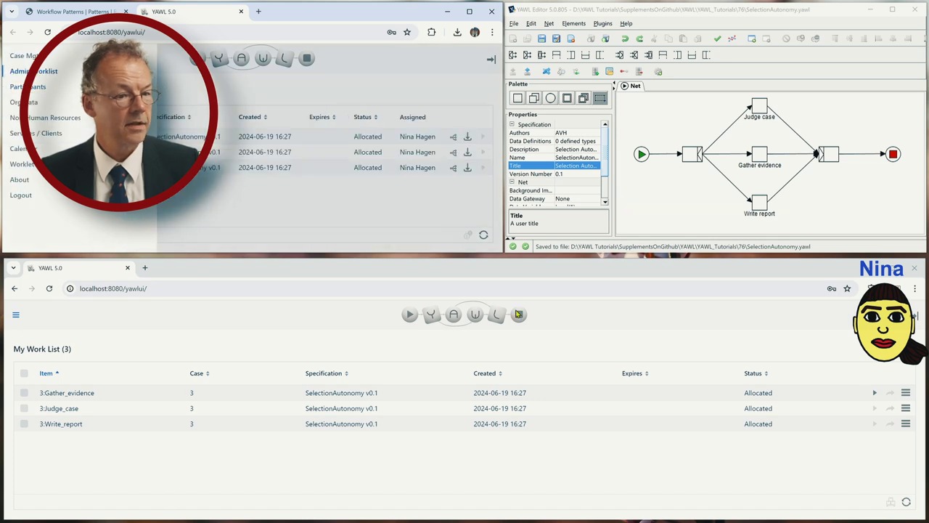
click(875, 393)
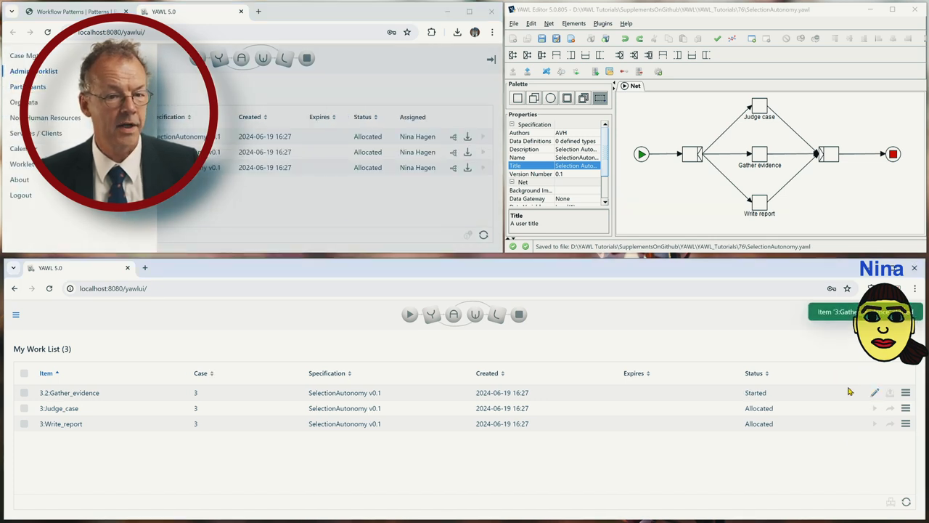
click(875, 393)
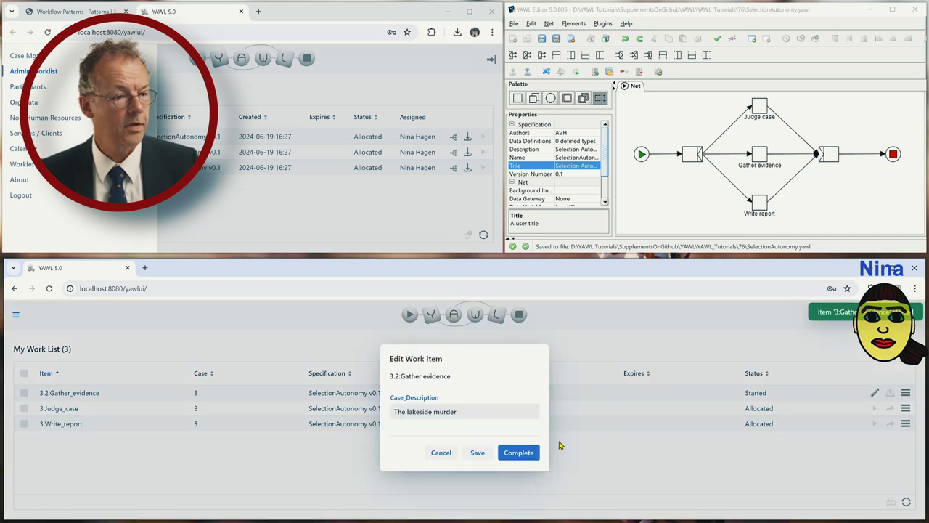
click(518, 452)
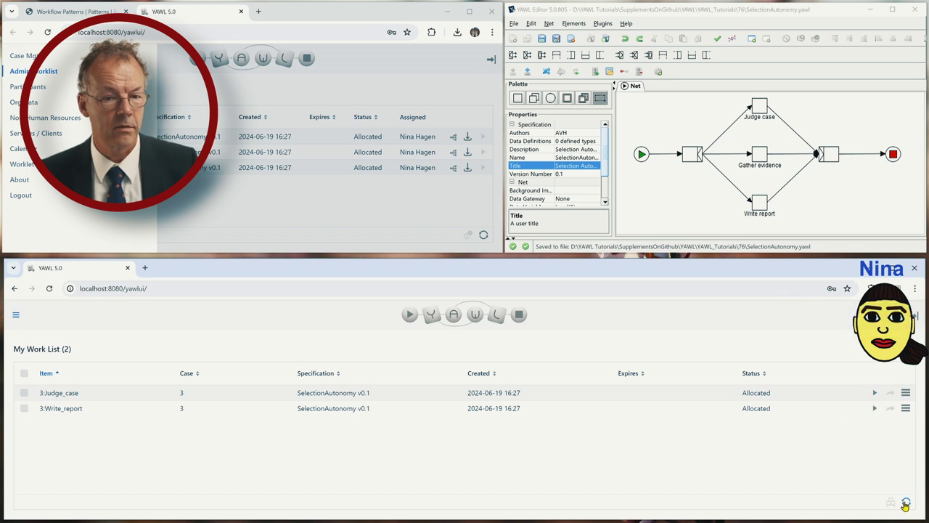
- Complete Judge_case and Write_report, then grant the 'Choose work item to start' privilege
click(875, 393)
click(875, 394)
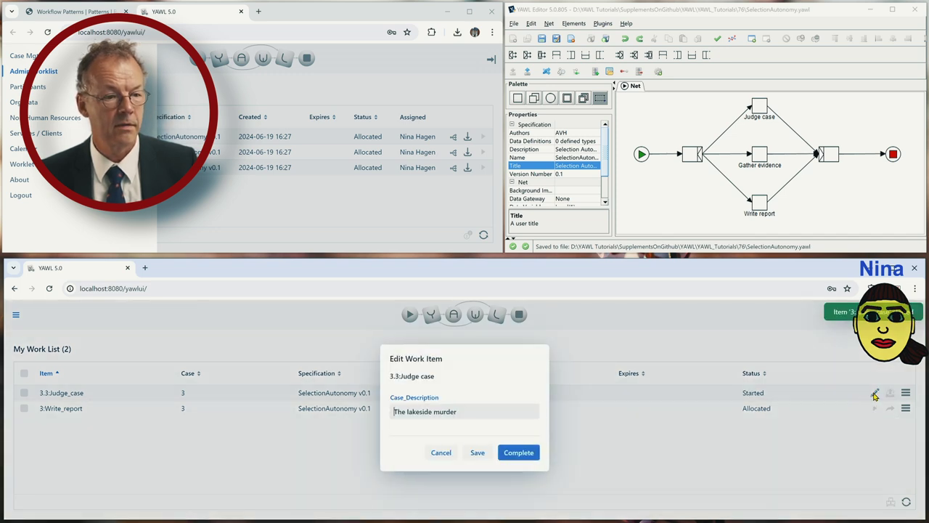
click(520, 452)
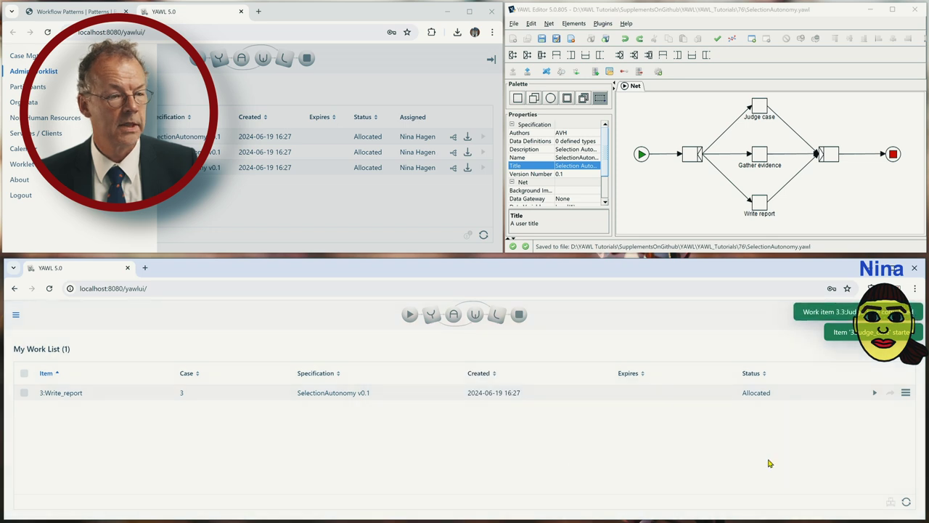
click(875, 393)
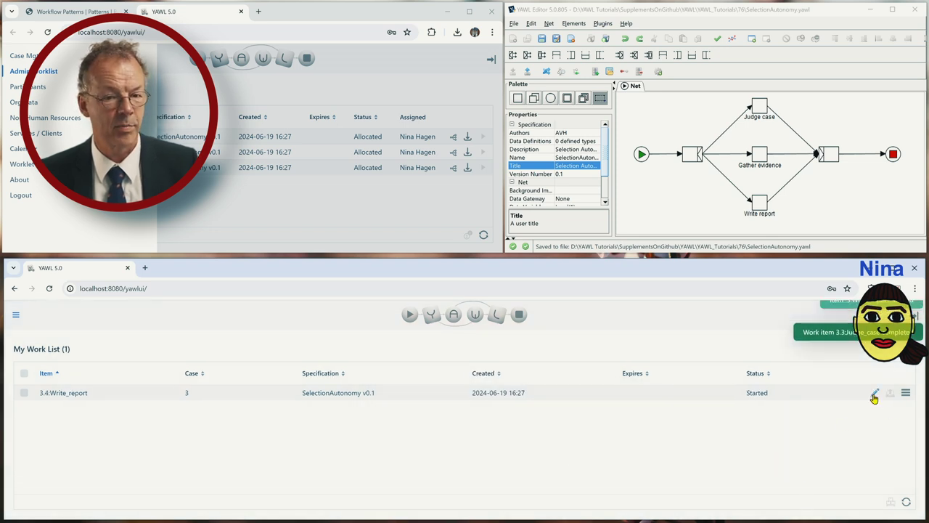
click(875, 395)
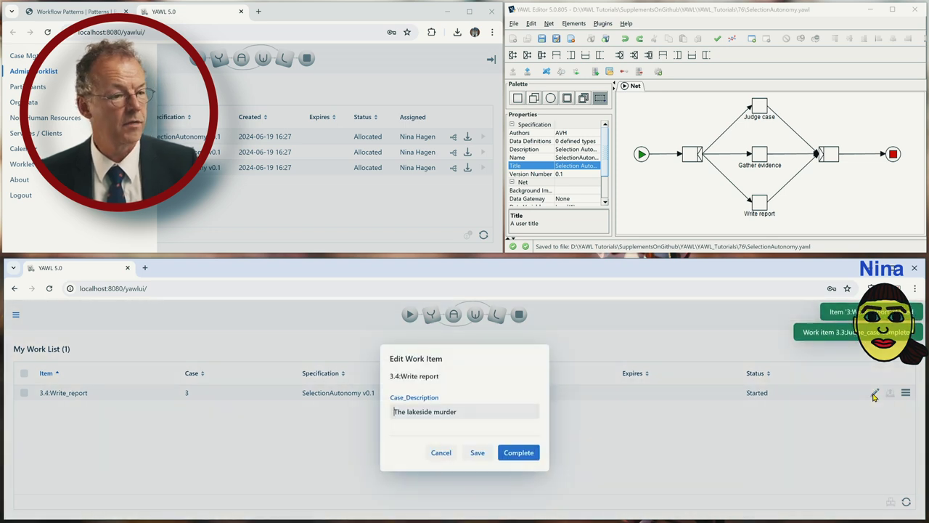
click(519, 455)
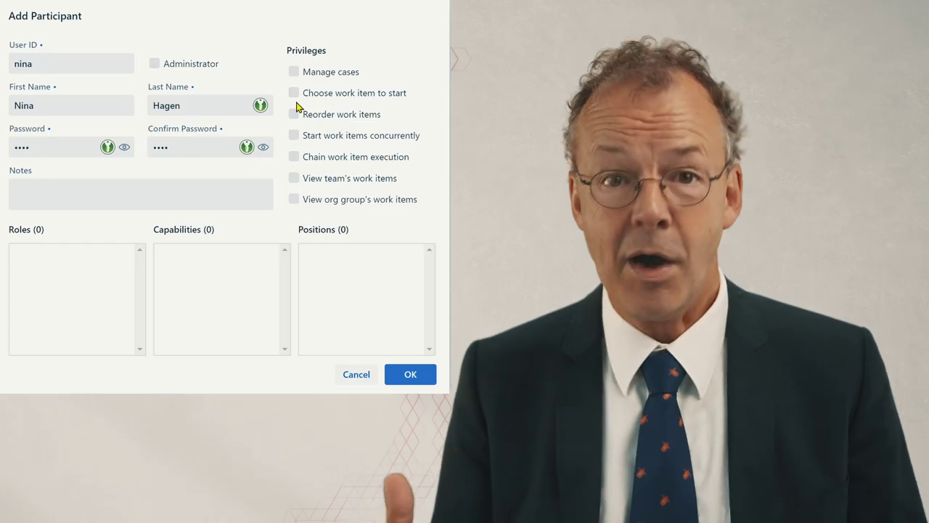
click(294, 92)
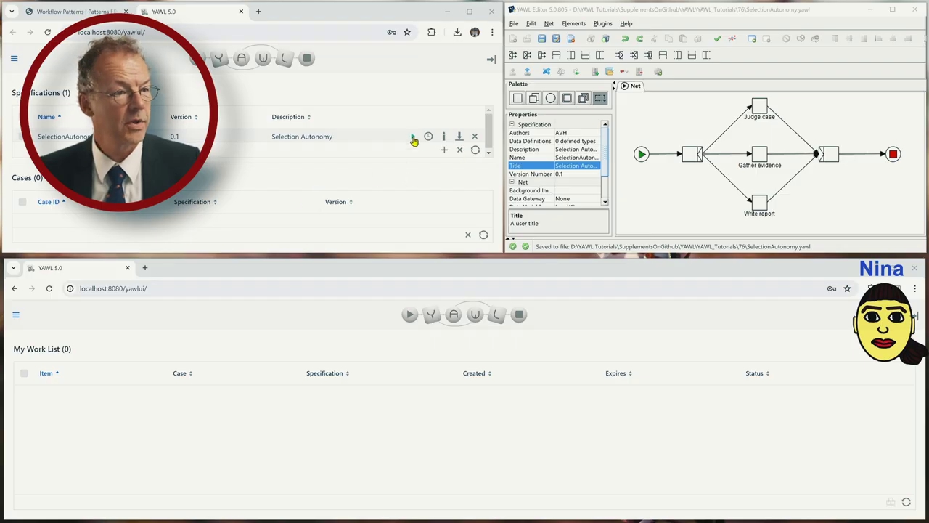
- Launch case 5 of SelectionAutonomy and refresh the work list to show its three allocated items
click(413, 138)
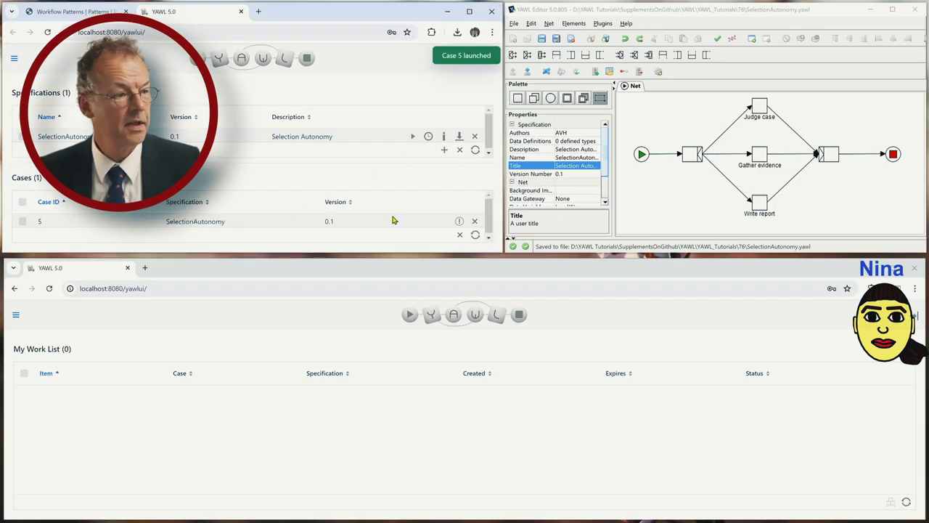
click(16, 61)
click(26, 72)
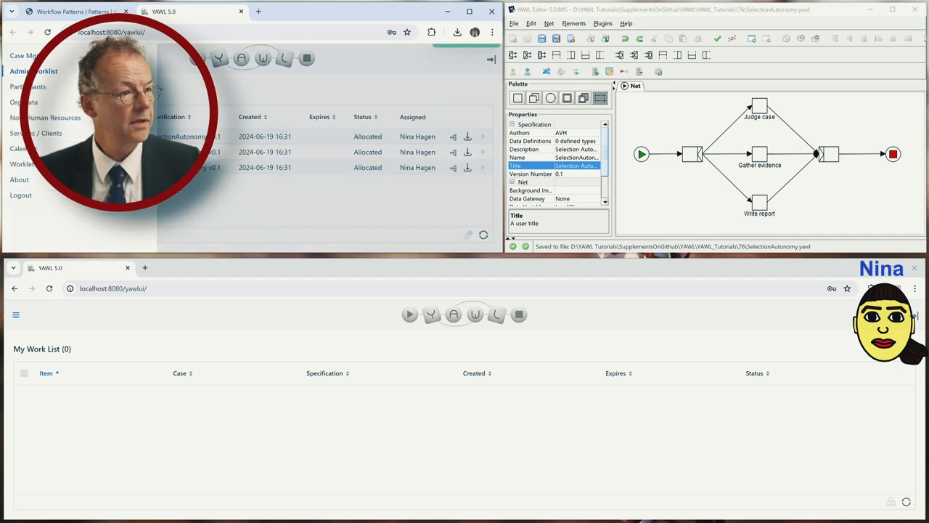
click(354, 201)
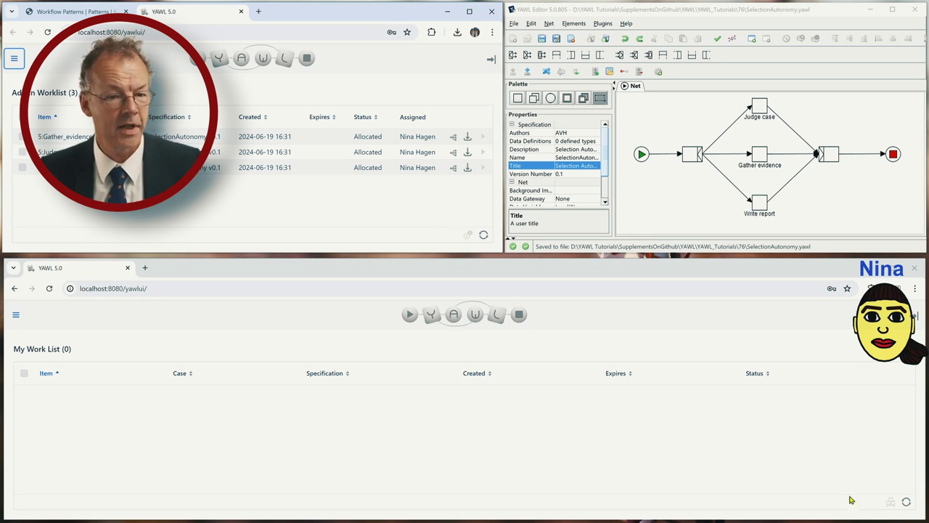
click(906, 502)
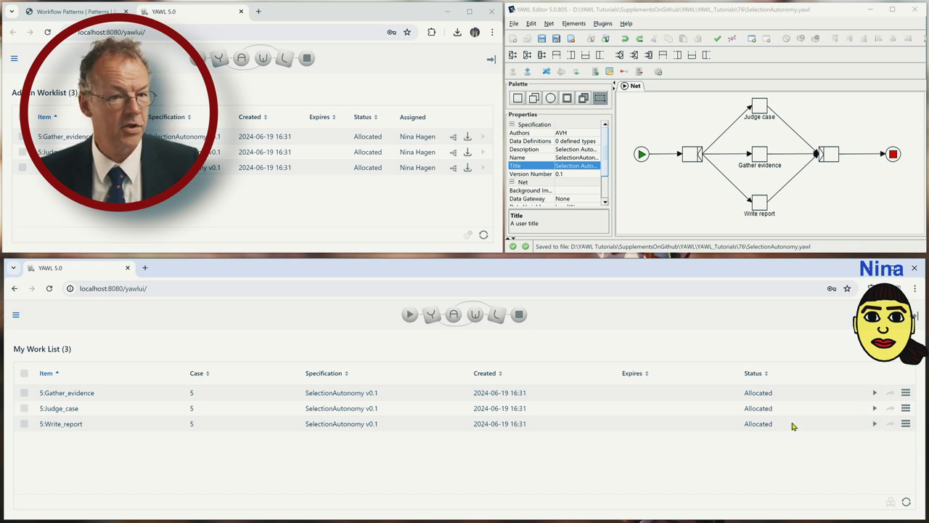
- Start and complete case 5's items out of order: Write_report, then Judge_case, then Gather_evidence
click(874, 424)
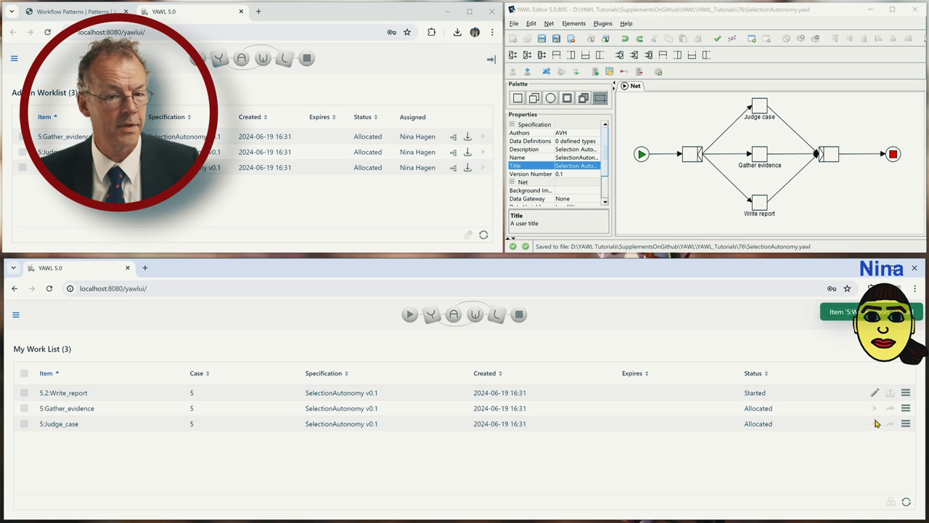
click(874, 394)
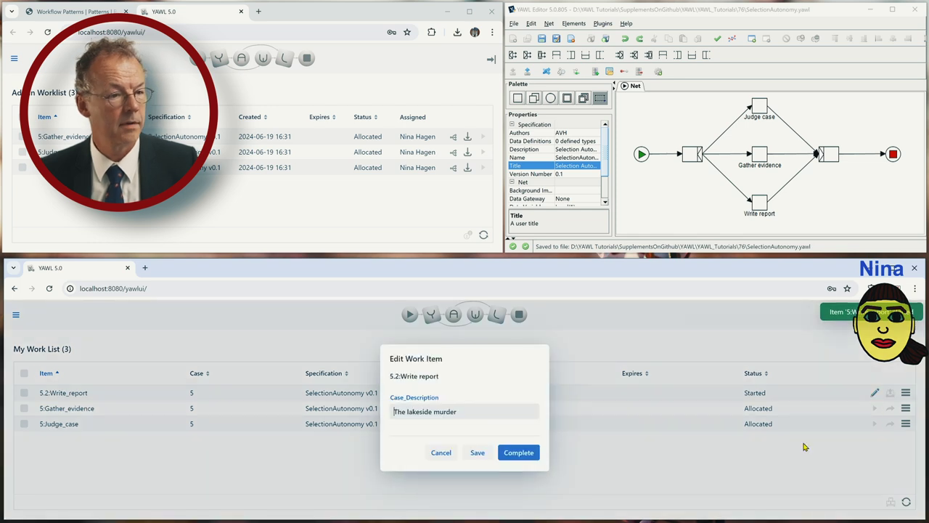
click(524, 453)
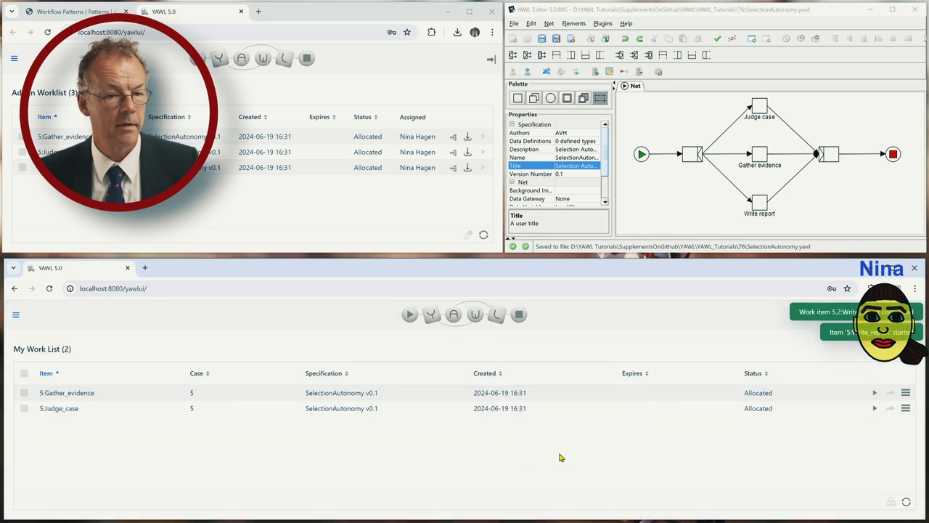
click(875, 409)
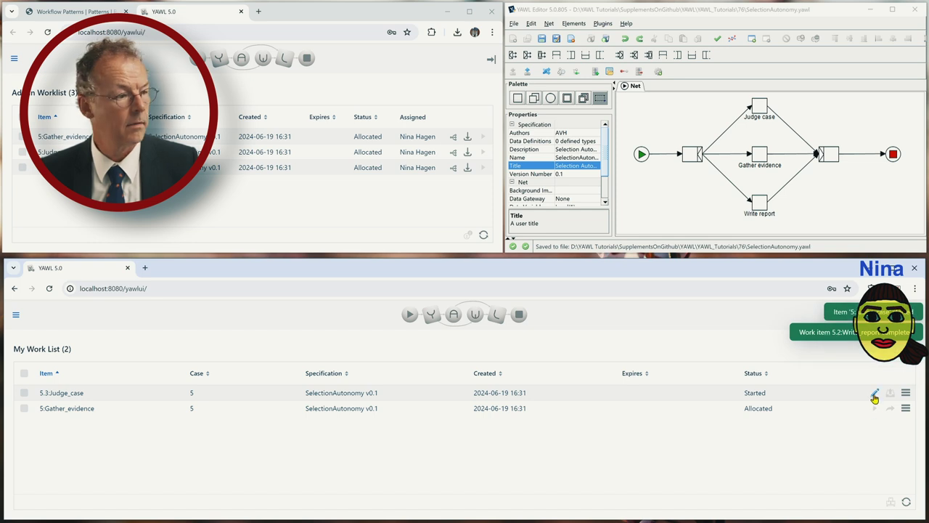
click(874, 395)
click(524, 453)
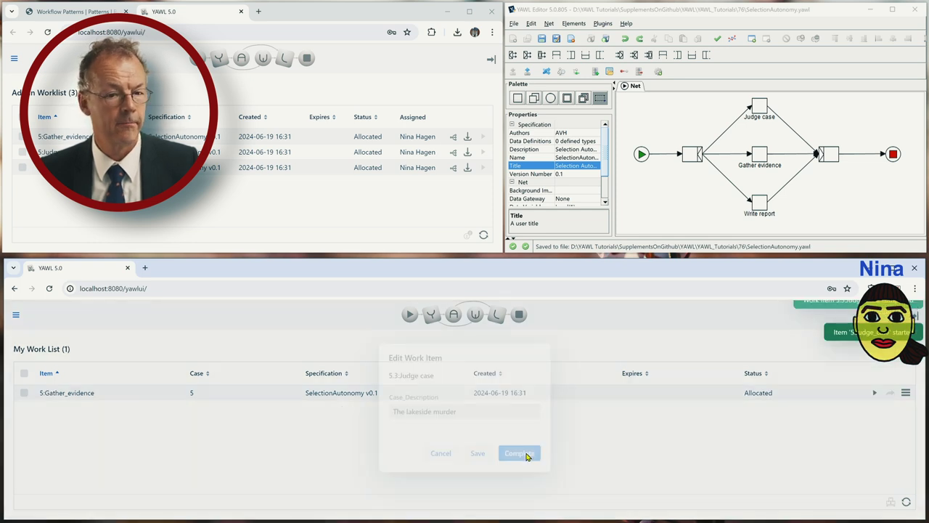
click(875, 395)
click(875, 394)
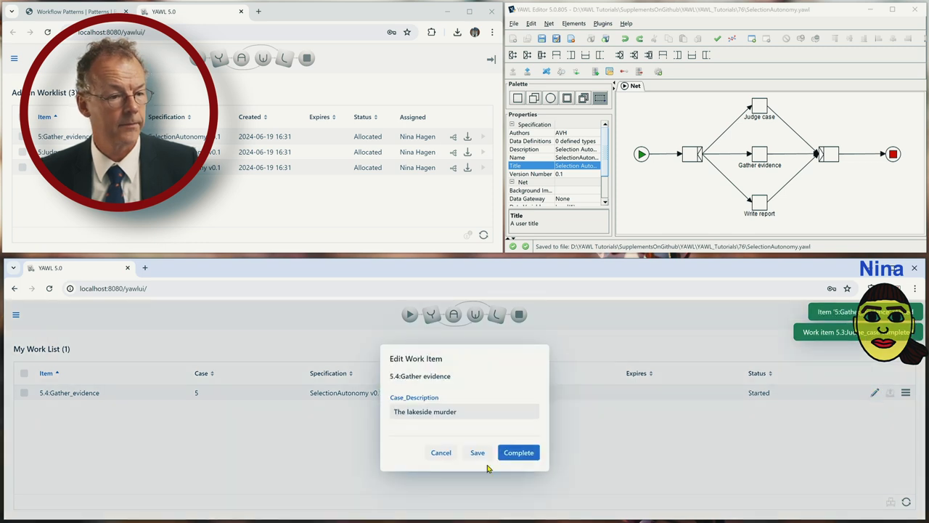
click(522, 454)
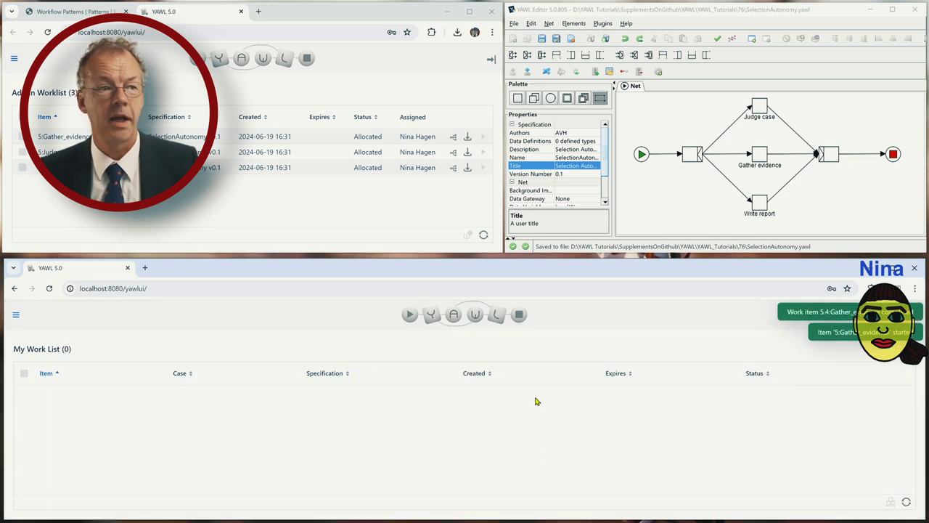
- Open the participant's editor from the Participants list to show the granted 'Choose work item to start' privilege
click(14, 60)
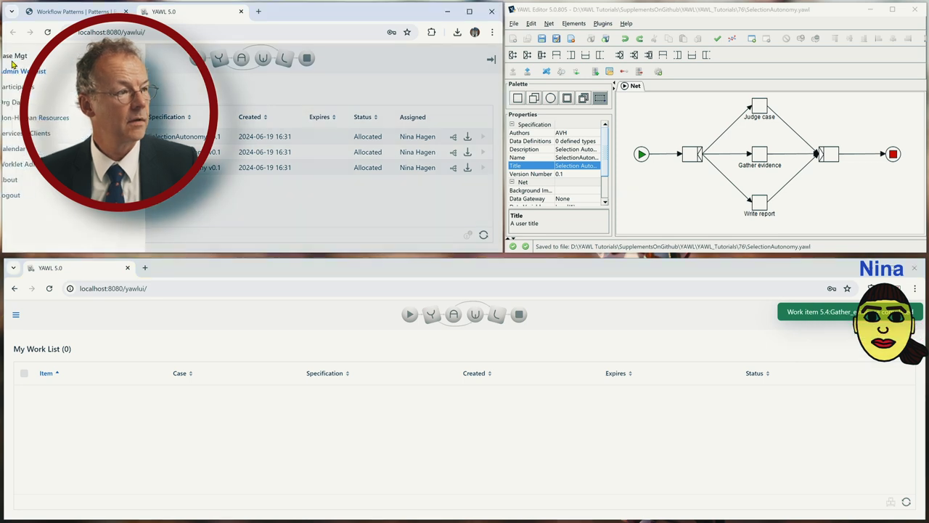
click(18, 87)
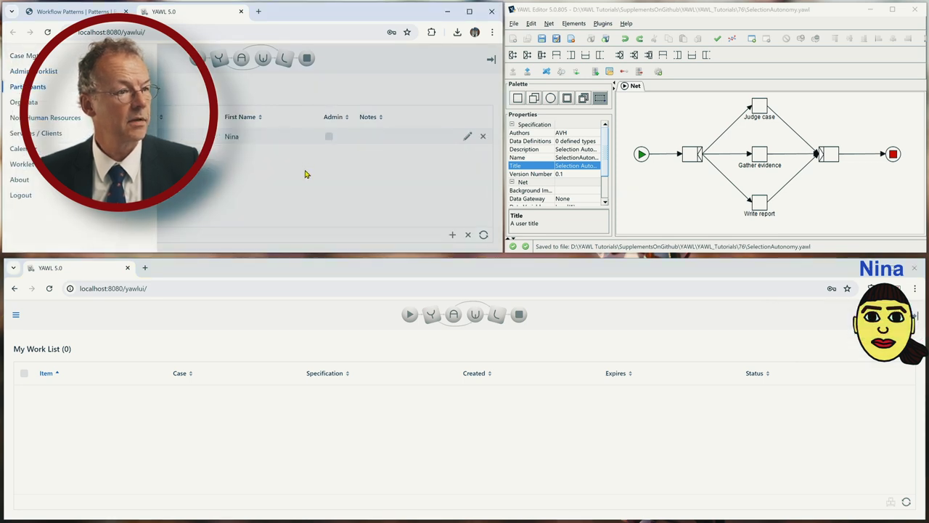
click(467, 138)
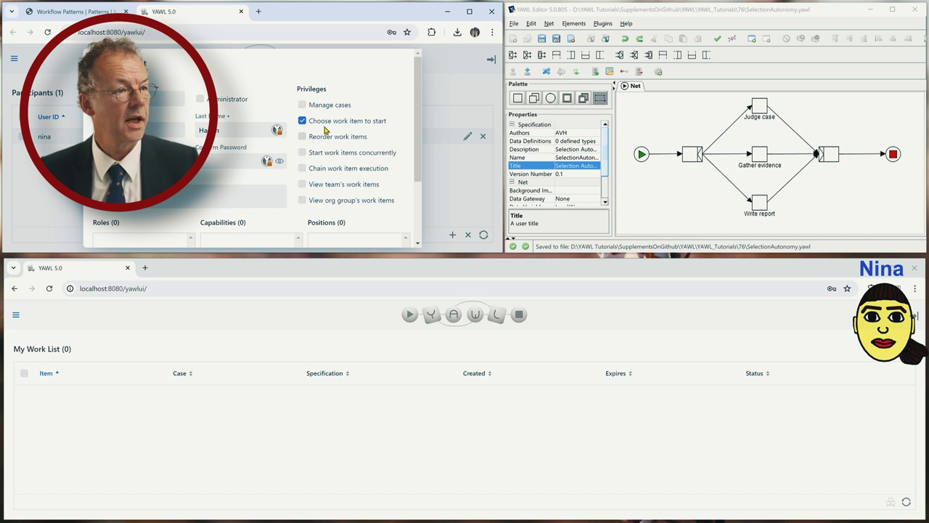